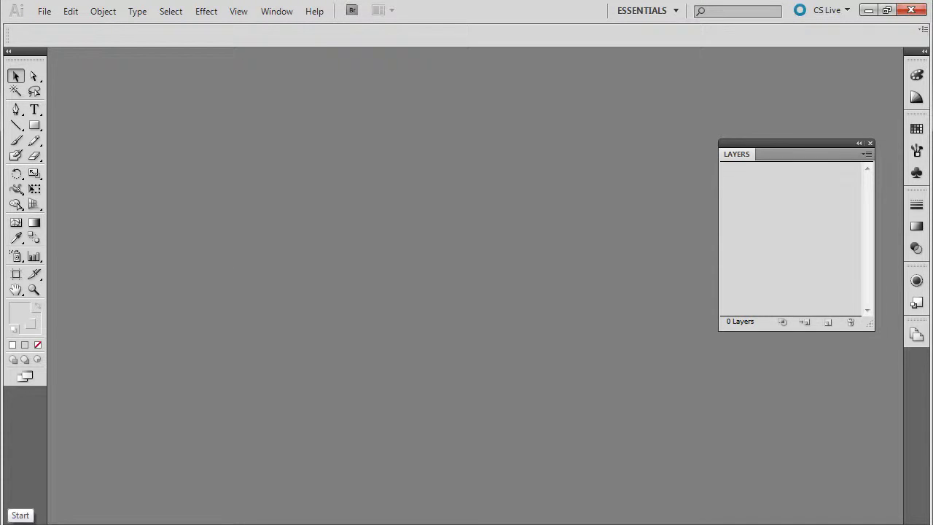
Launch Windows Calculator from the Start menu search for 'calc'.
click(11, 520)
text(calc)
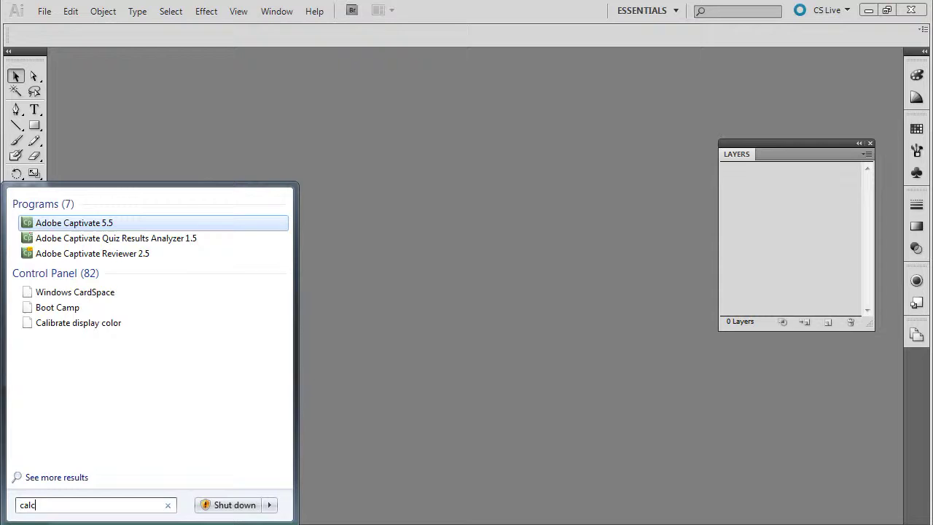
key(Return)
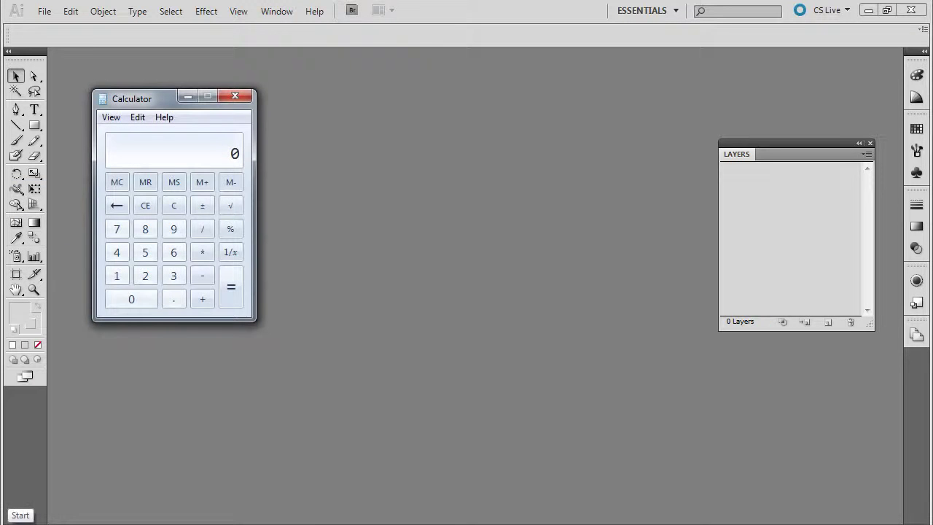
Multiply 6.5 by 2 to get 13.
click(175, 255)
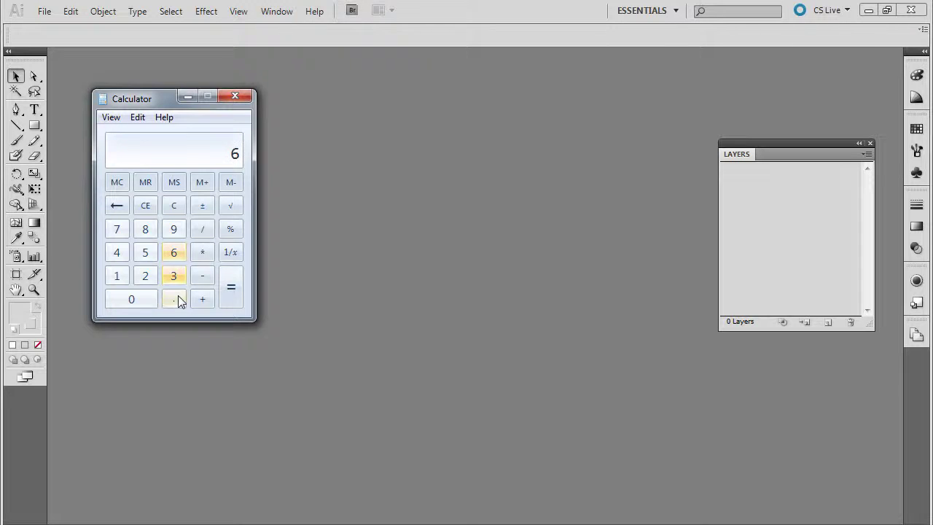
click(176, 298)
click(143, 255)
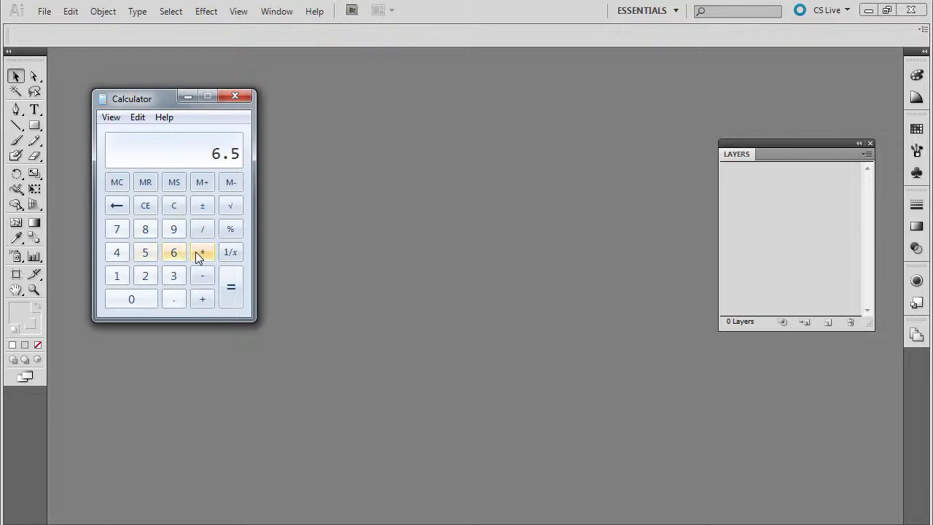
click(200, 253)
click(145, 276)
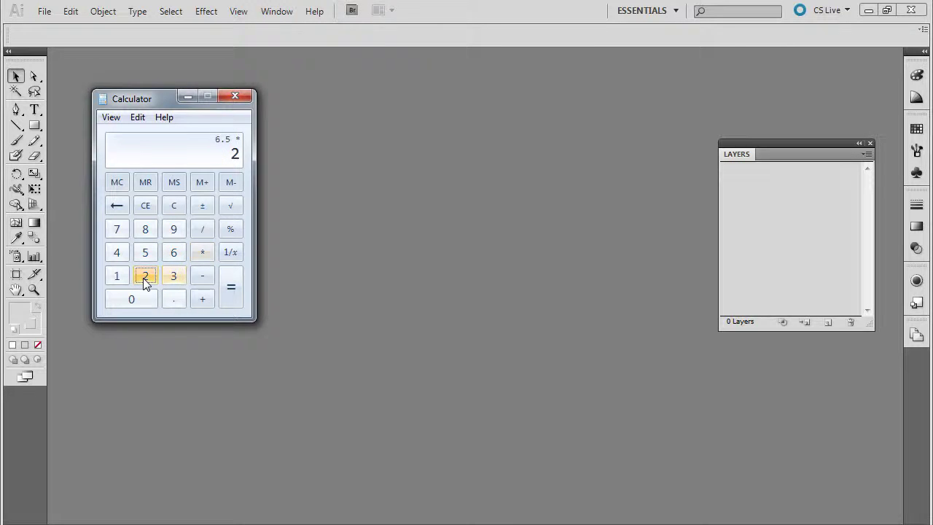
click(229, 292)
Add 5 and then 0.5 to reach the total jacket width of 18.5.
click(202, 301)
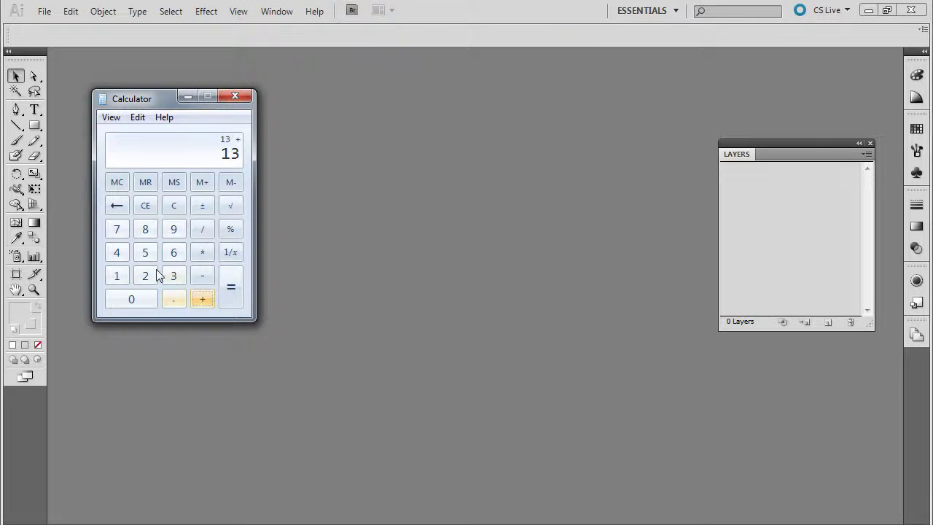
click(145, 252)
click(230, 291)
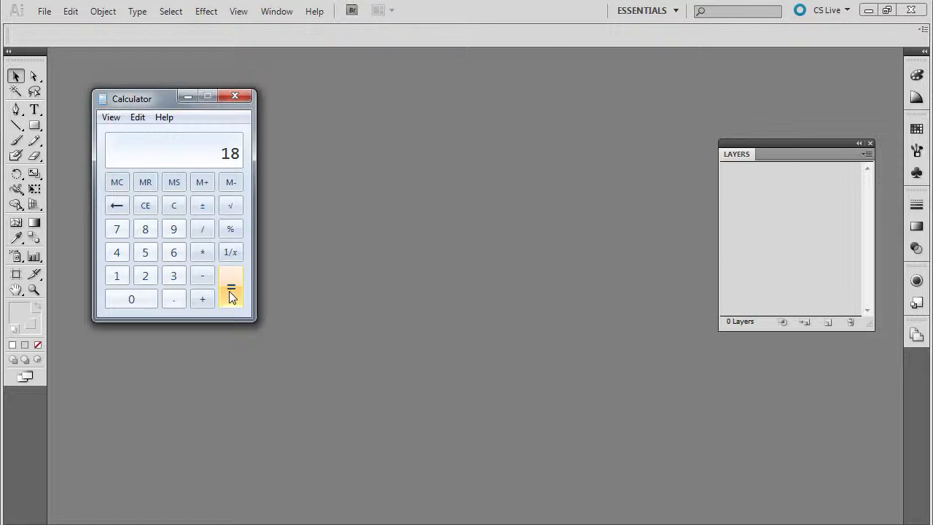
click(201, 299)
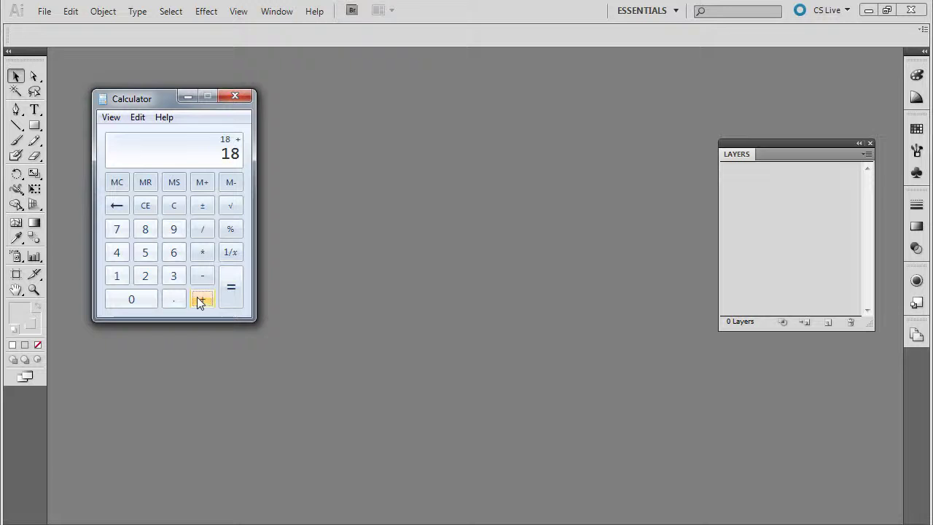
click(175, 299)
click(148, 253)
click(233, 296)
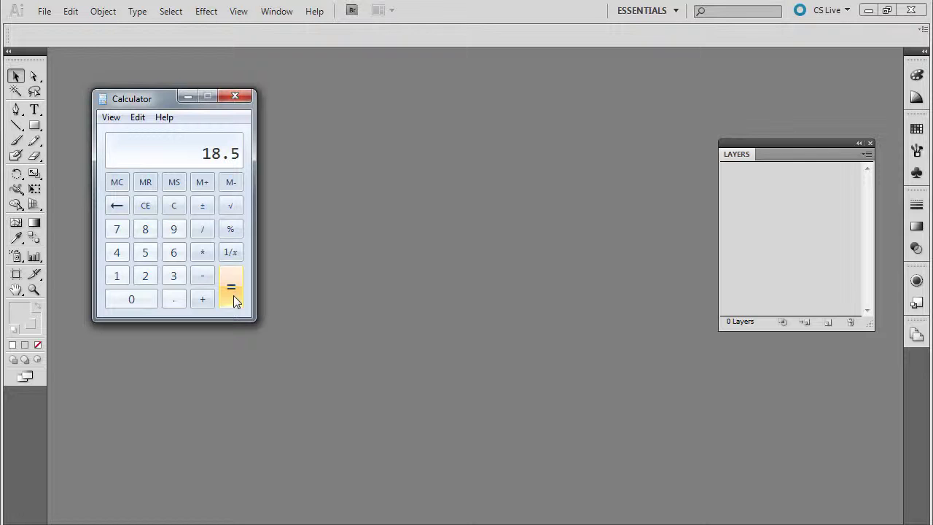
Close Calculator and create a new 18.5 × 8.5 in document with units in Inches.
click(235, 97)
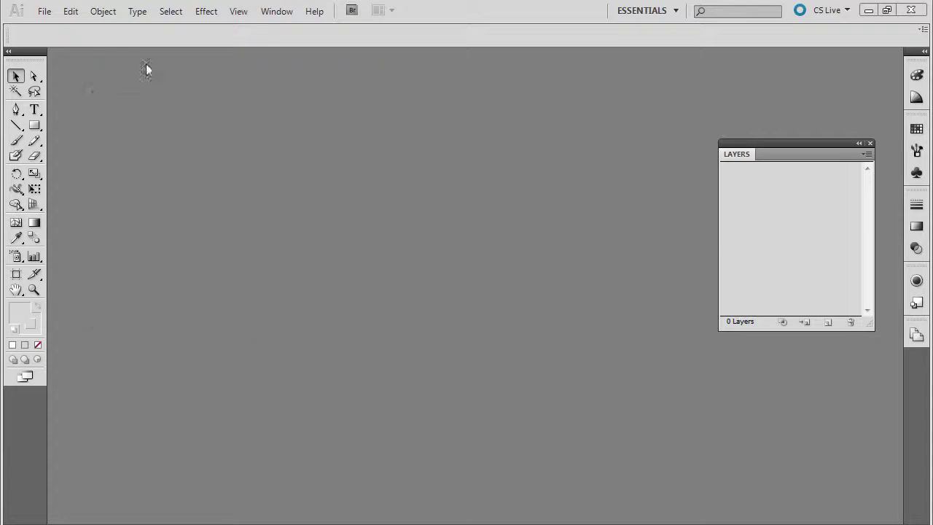
click(44, 11)
click(59, 28)
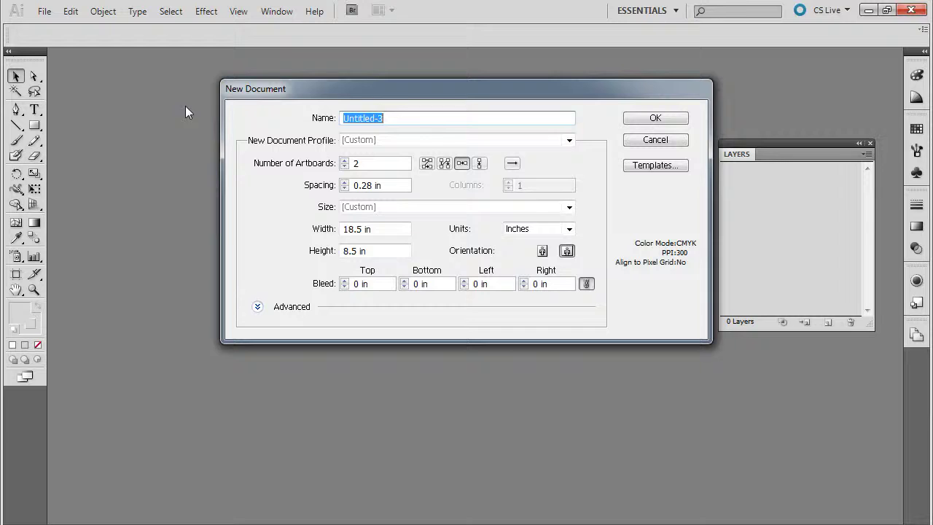
click(525, 231)
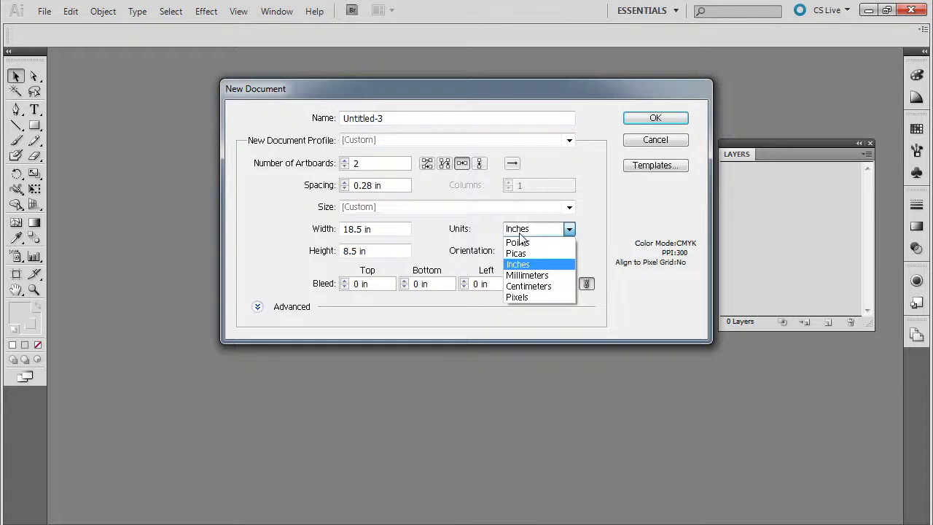
click(512, 263)
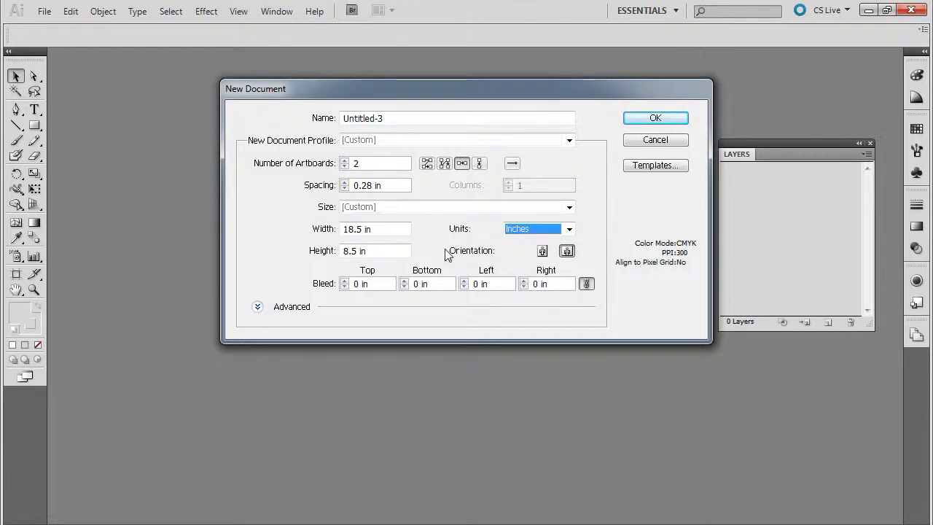
drag(362, 229, 341, 251)
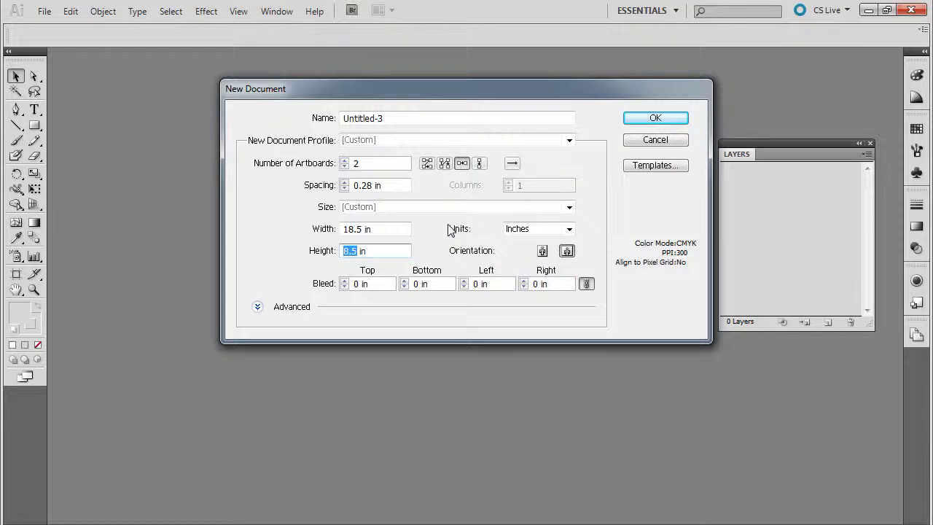
click(642, 121)
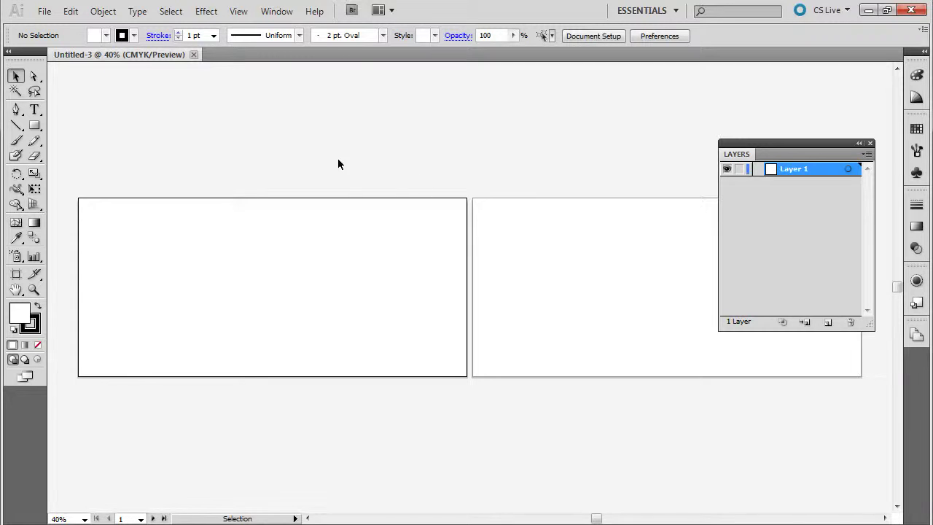
Close Untitled-3 and create a new 18.5 × 8.5 in document with Number of Artboards set to 1.
click(193, 55)
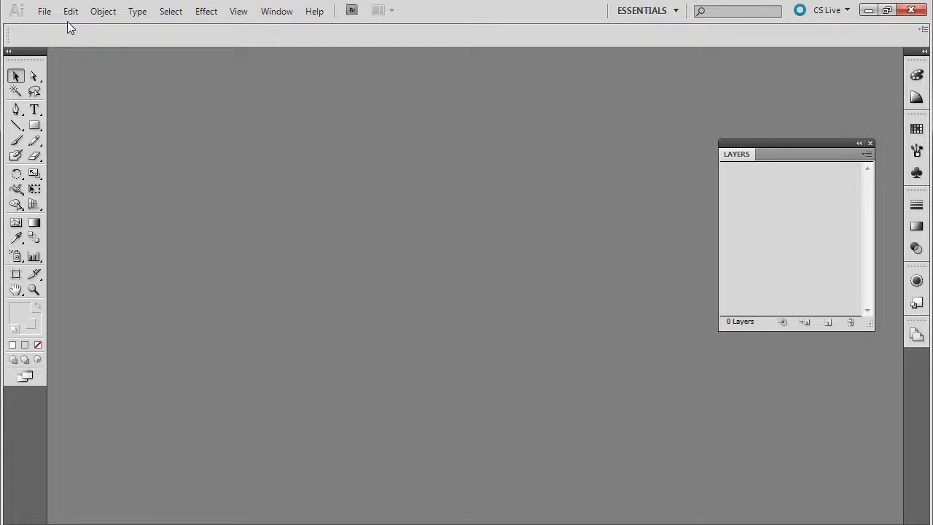
click(48, 13)
click(70, 28)
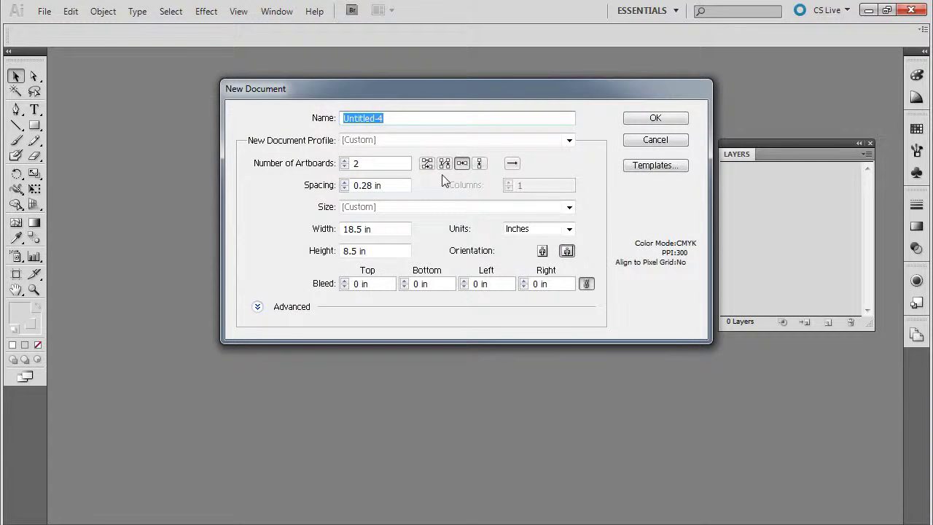
click(374, 163)
drag(374, 163, 312, 168)
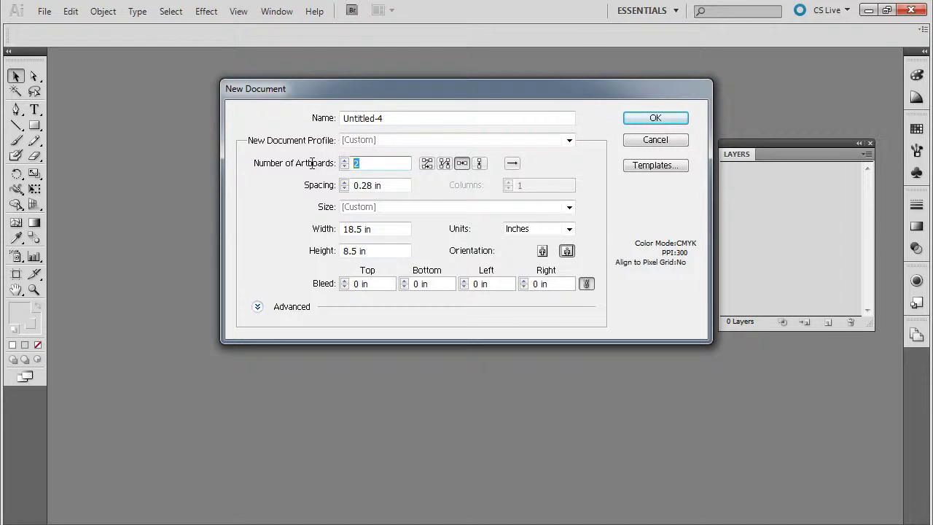
text(1)
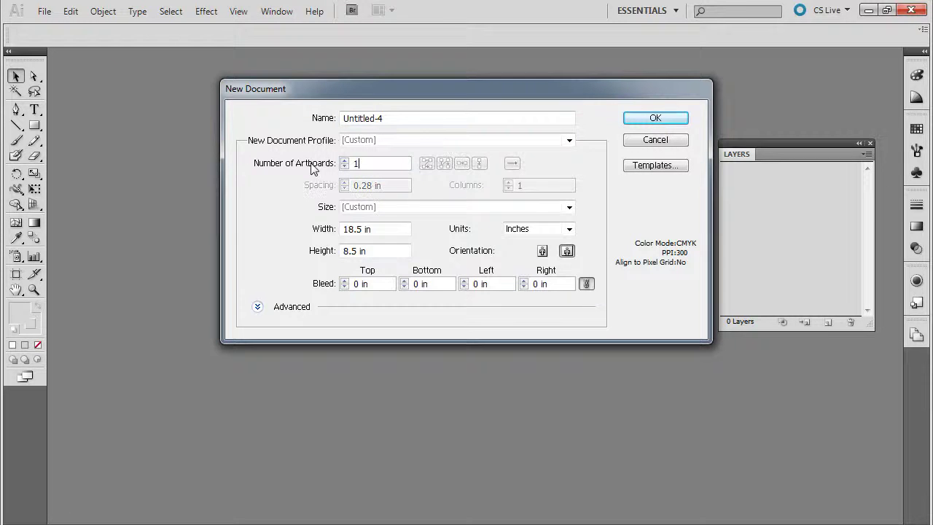
click(656, 118)
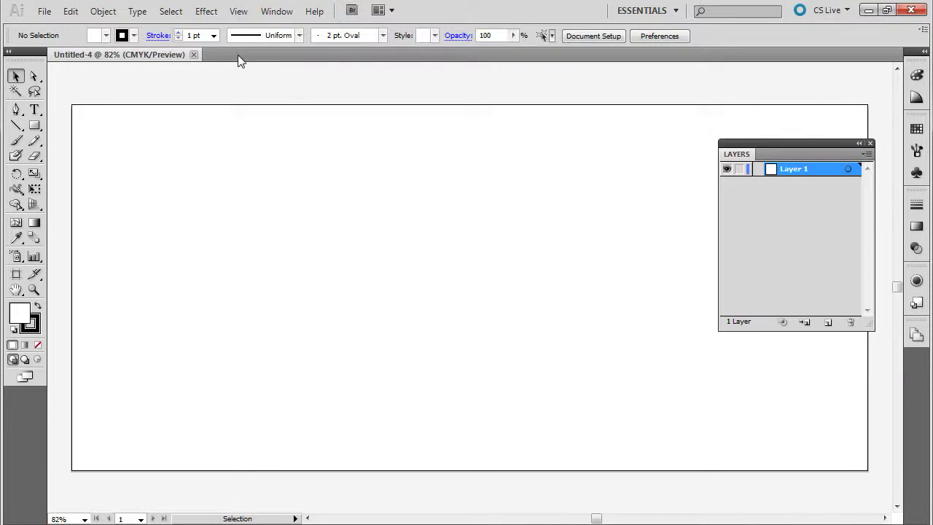
Show rulers, zoom in twice, and pan to the artboard's top-left corner.
click(238, 11)
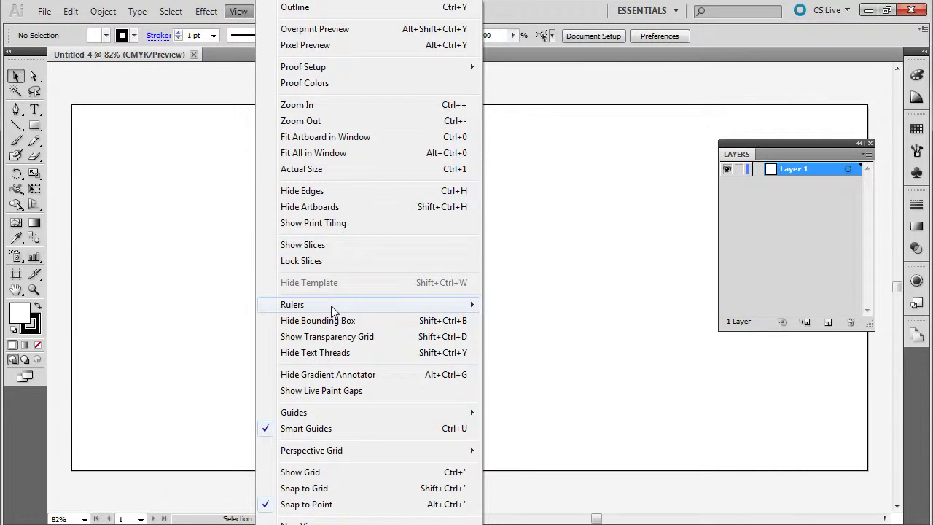
mouse_move(334, 306)
click(499, 306)
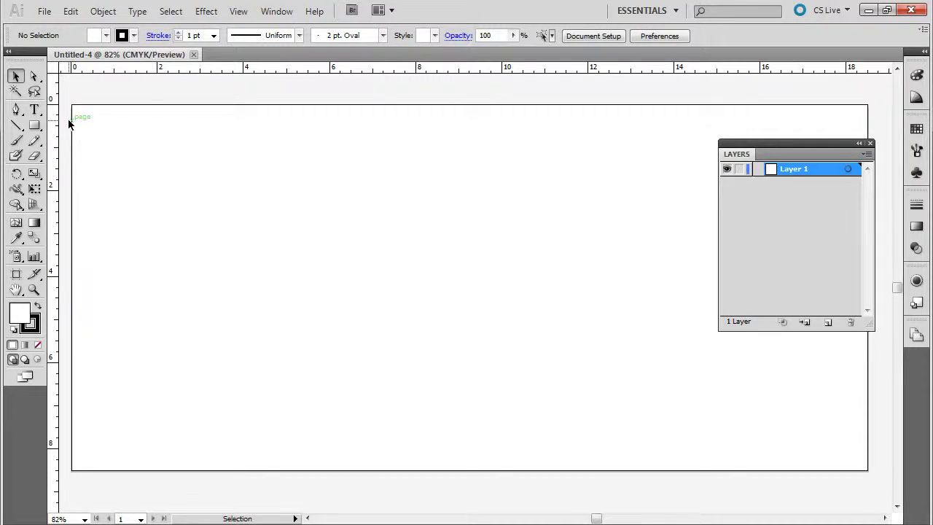
key(ctrl+equal)
key(ctrl+equal)
key(ctrl+equal)
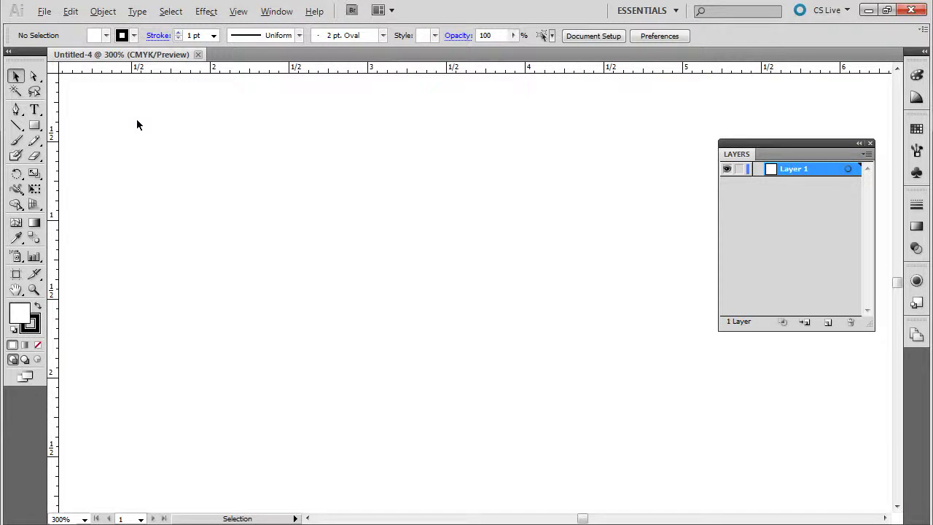
key(ctrl+equal)
drag(137, 125, 414, 216)
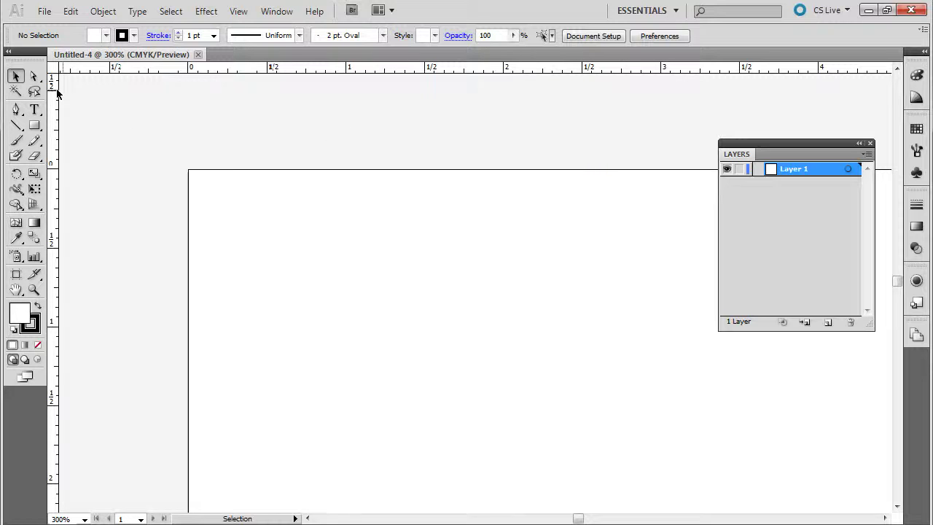
Drag vertical guides from the left ruler to 2.5 in, about 9 in and about 9.5 in.
drag(55, 102, 581, 75)
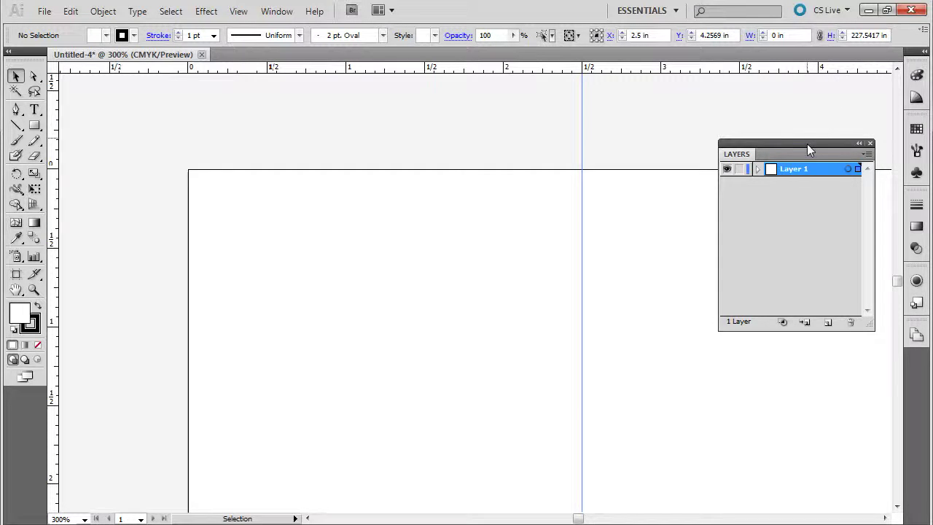
scroll(357, 277, down, 2)
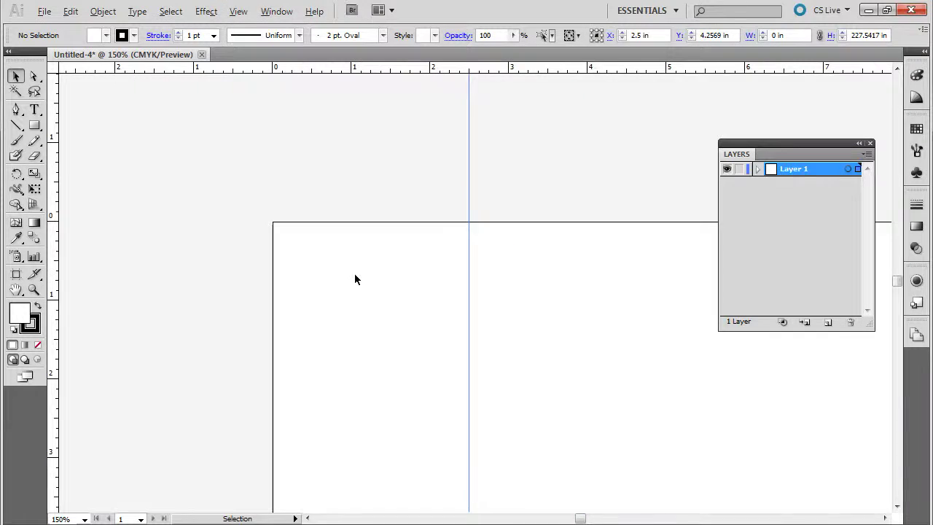
drag(589, 169, 406, 192)
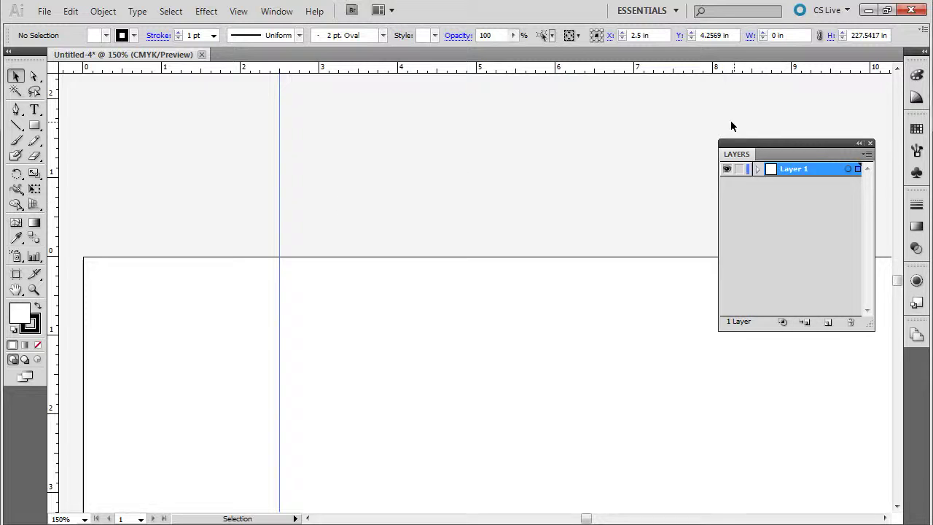
alt+scroll(758, 133, up, 3)
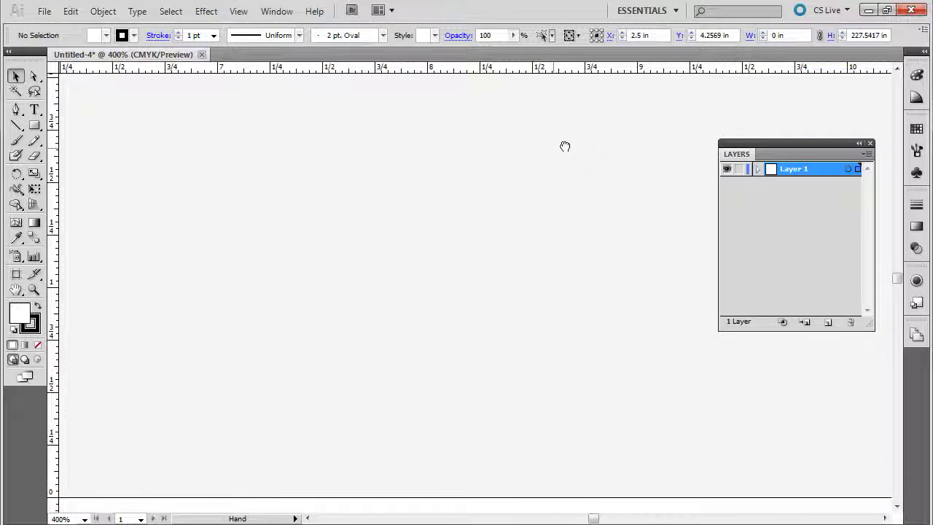
drag(565, 147, 534, 146)
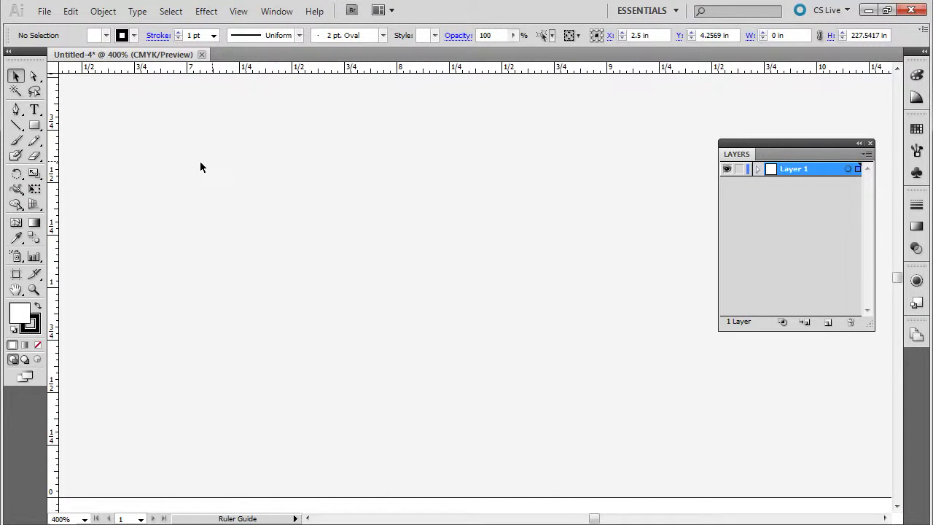
drag(53, 154, 605, 135)
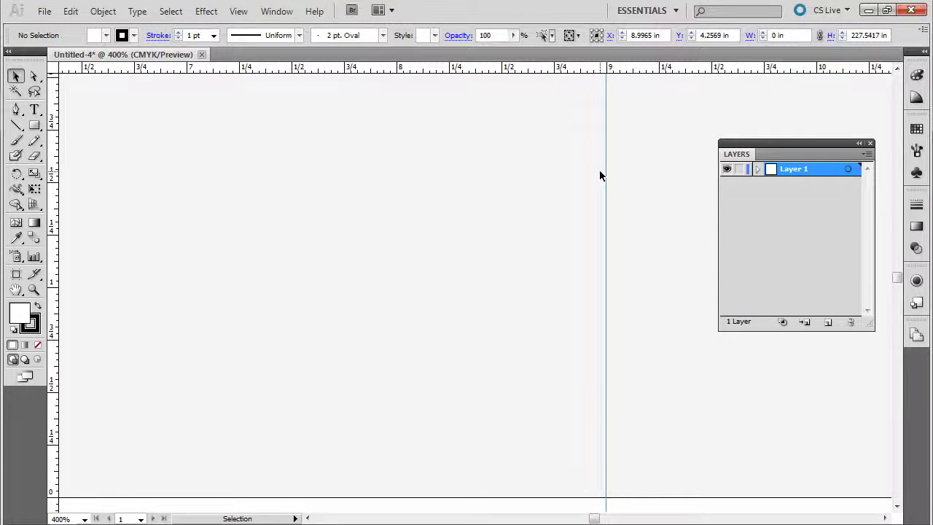
alt+scroll(599, 170, down, 3)
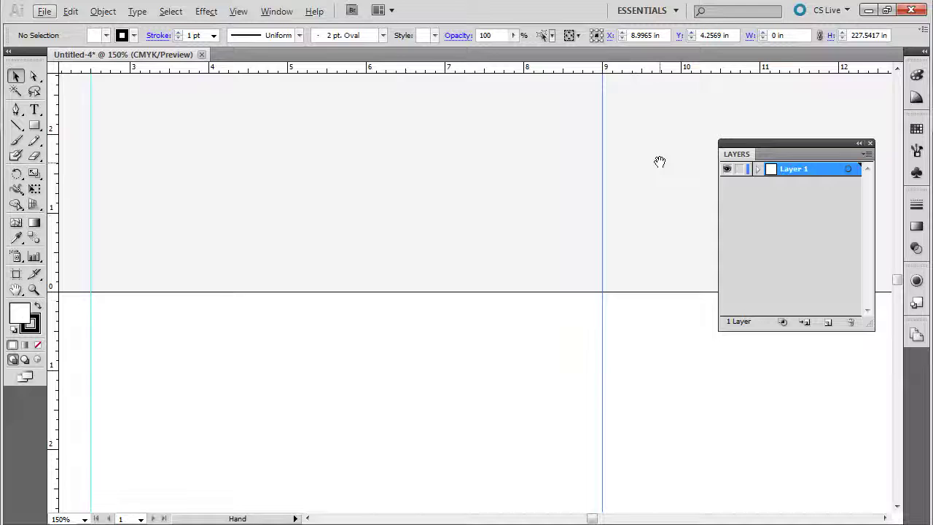
drag(658, 160, 500, 167)
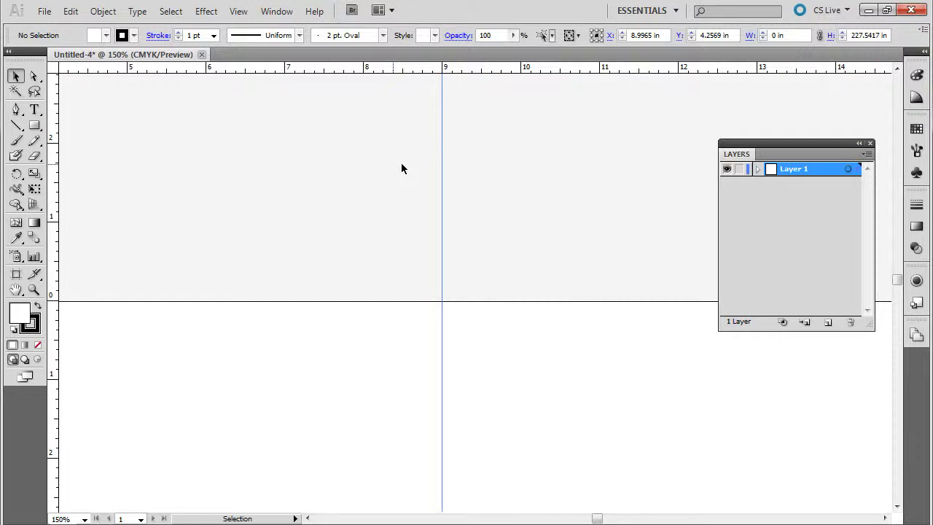
drag(54, 162, 481, 139)
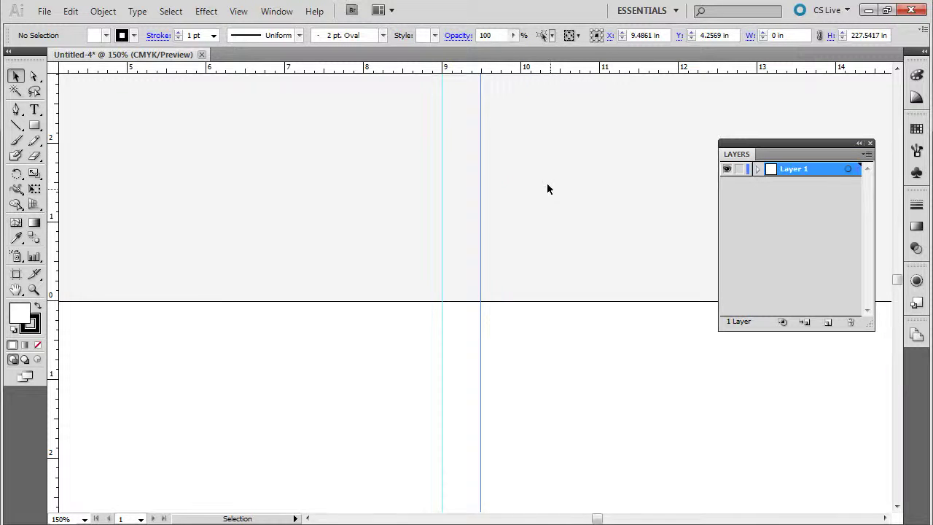
Pan to the artboard's right end and place a vertical guide at 16 in.
key(space)
drag(601, 178, 494, 185)
scroll(515, 194, down, 3)
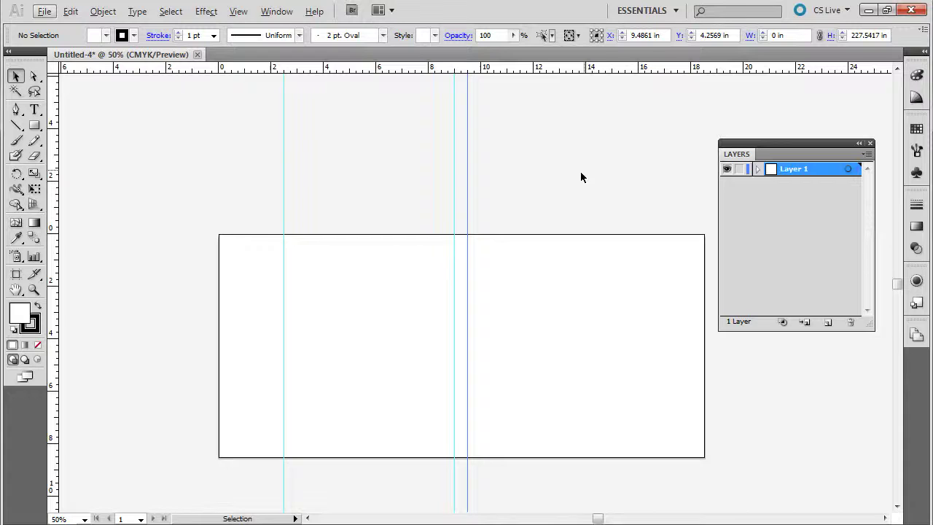
scroll(648, 183, up, 1)
key(space)
drag(685, 193, 576, 192)
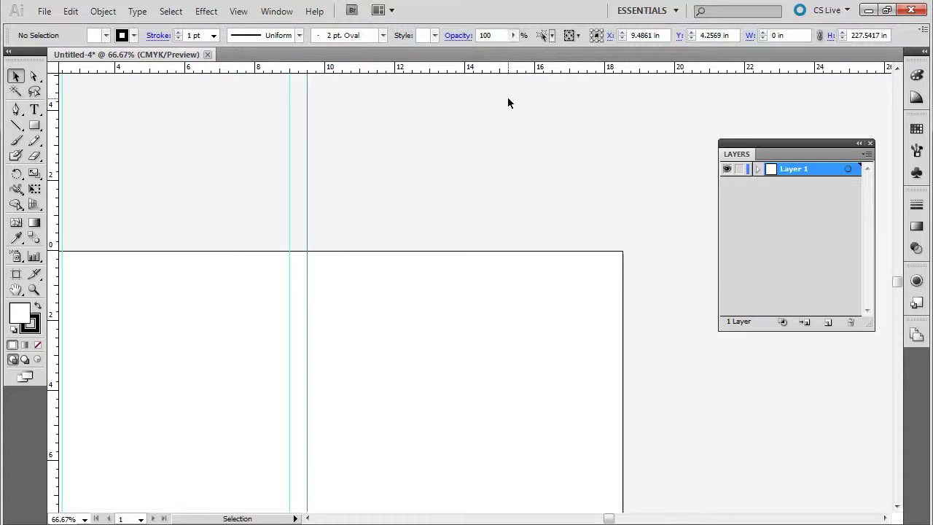
scroll(573, 209, up, 3)
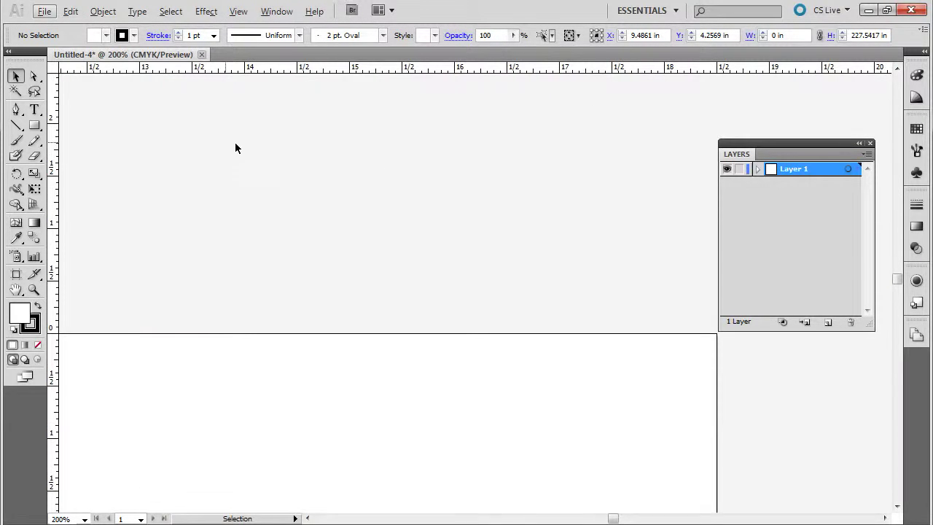
drag(71, 164, 454, 133)
Zoom out to show the whole artboard, then deselect the 16 in guide.
scroll(398, 163, down, 7)
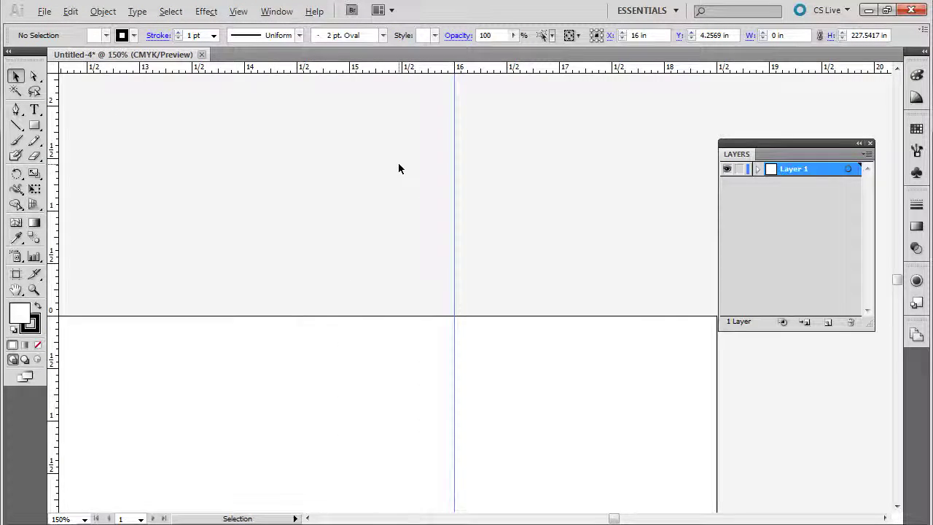
scroll(332, 222, up, 2)
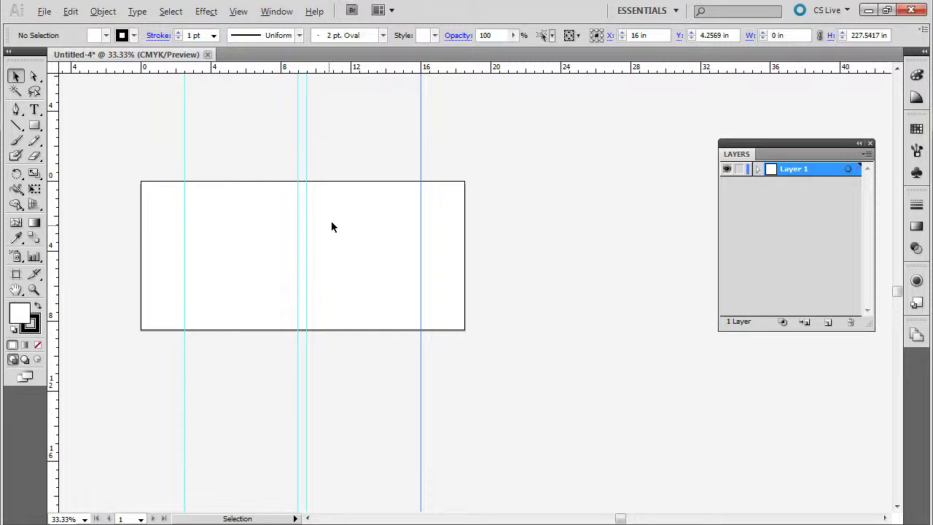
drag(246, 229, 304, 223)
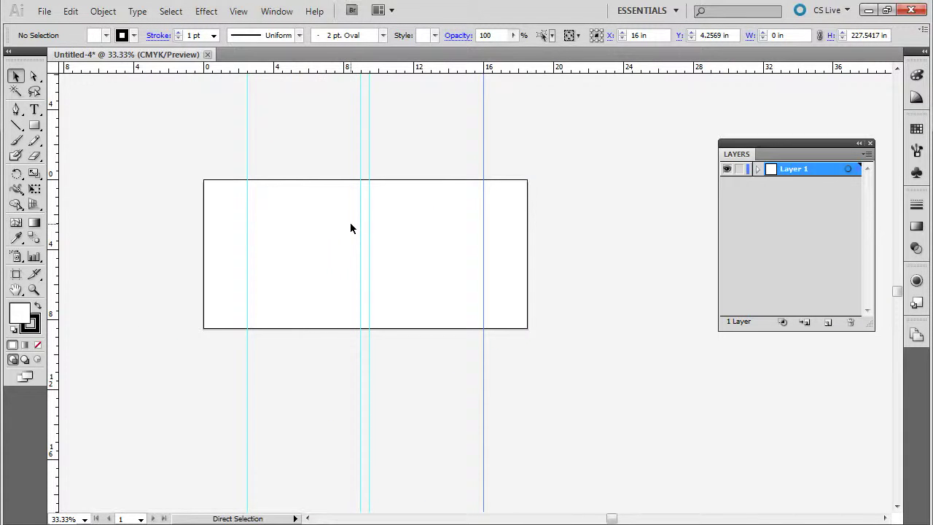
key(ctrl+equal)
key(ctrl+equal)
key(ctrl+equal)
key(ctrl+minus)
key(ctrl+minus)
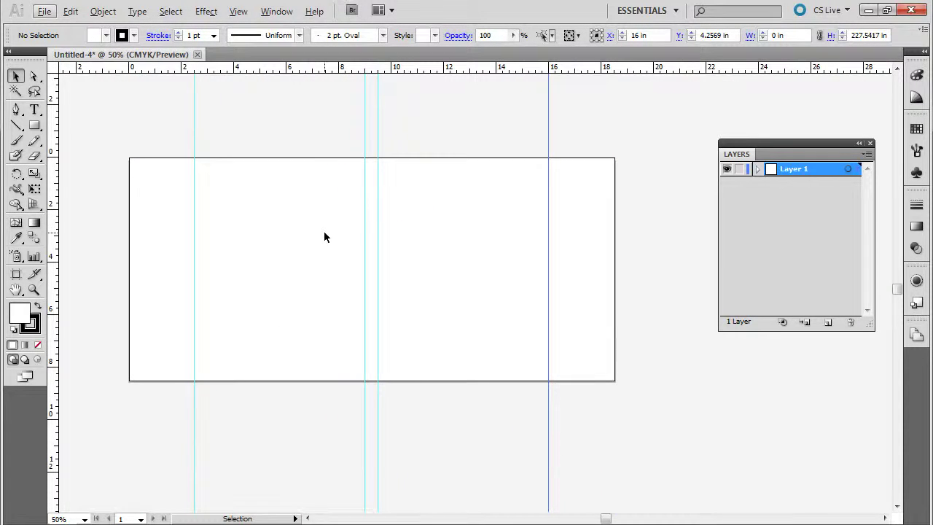
drag(324, 231, 372, 251)
click(451, 152)
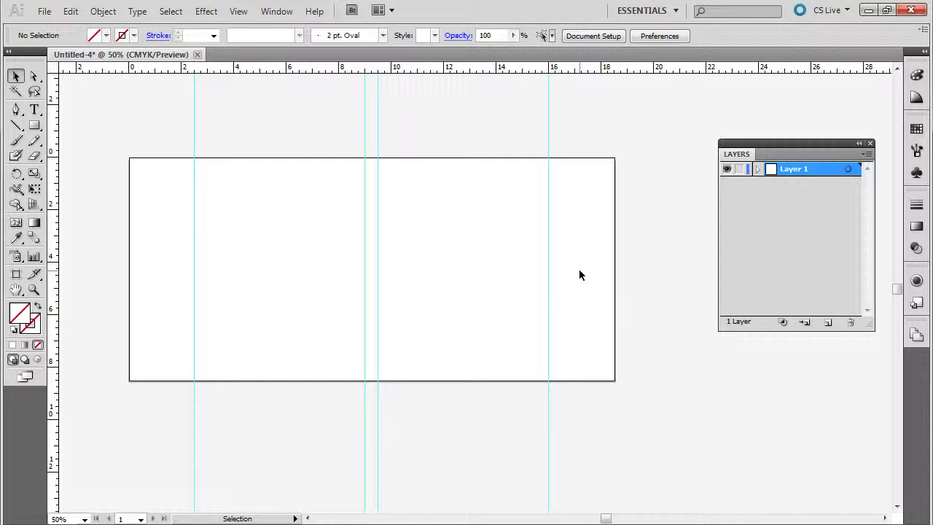
click(239, 12)
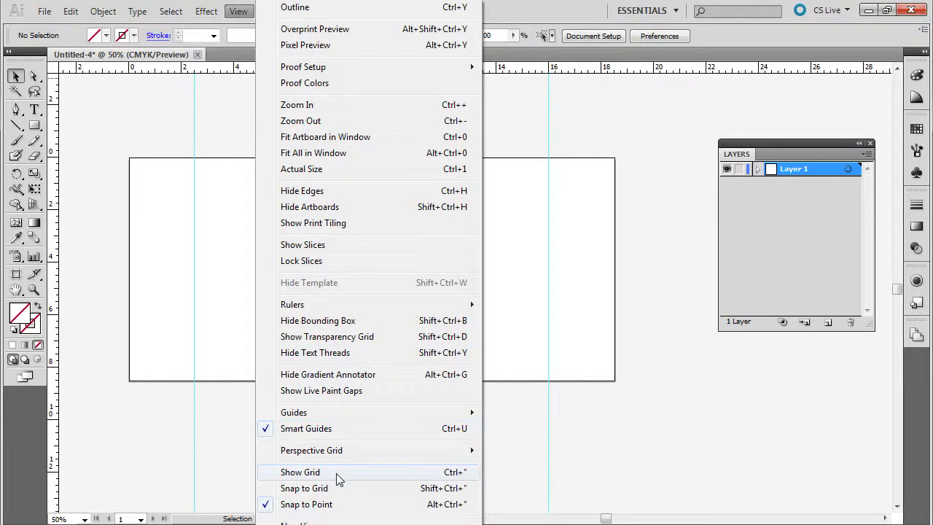
click(300, 473)
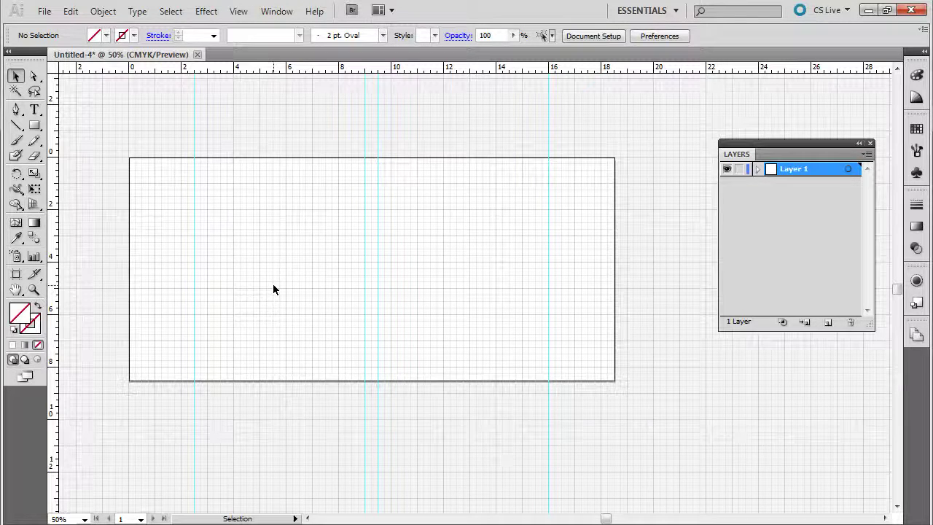
click(247, 13)
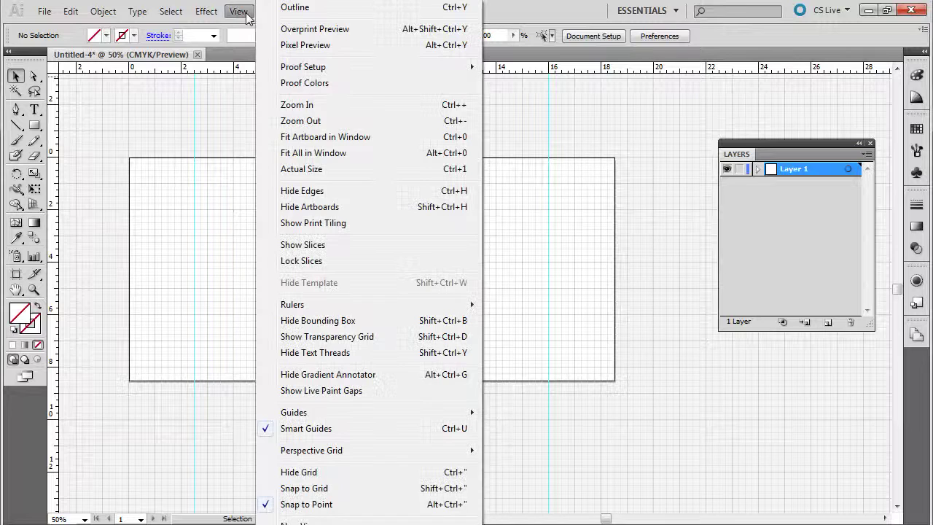
click(285, 473)
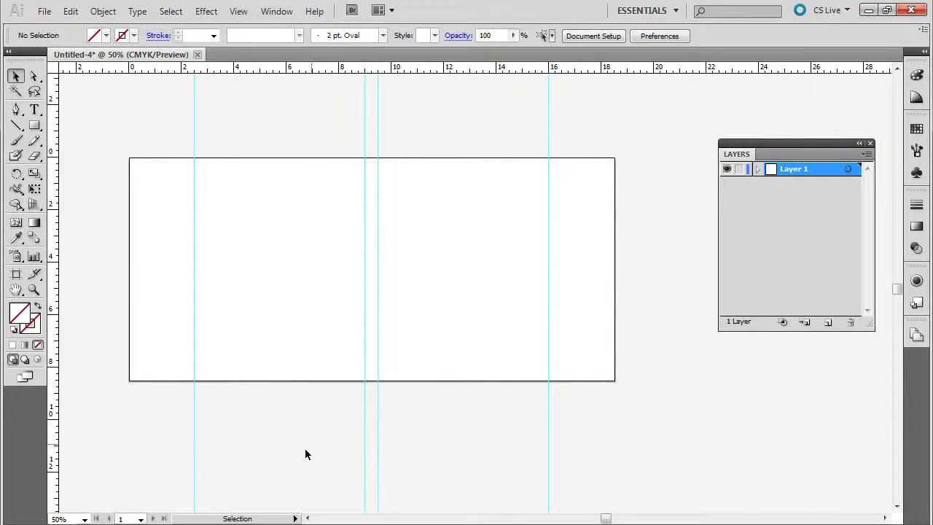